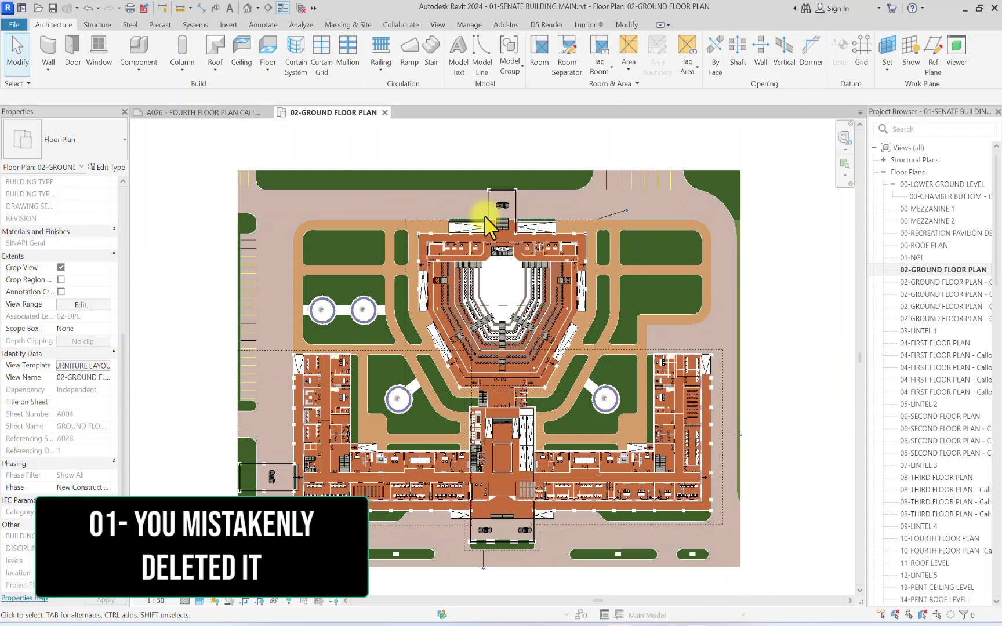
# Step: Undo the accidental deletion of the parking lines, walls and curbs with Ctrl+Z
pyautogui.hotkey('ctrl', 'z')
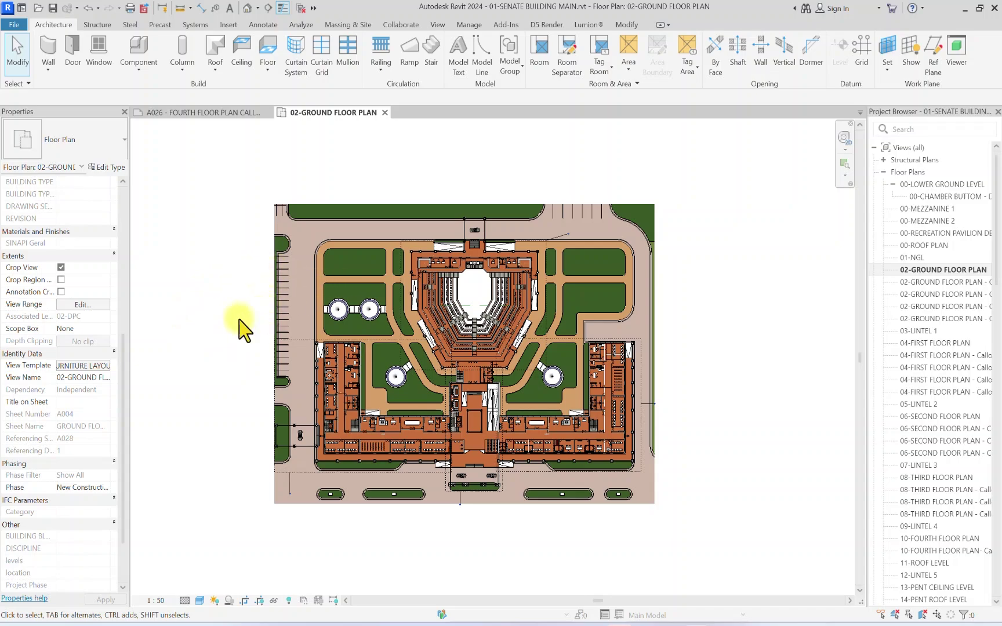
# Step: Browse the view templates available for the ground floor plan, then close without changes
pyautogui.scroll(5, 84, 311)
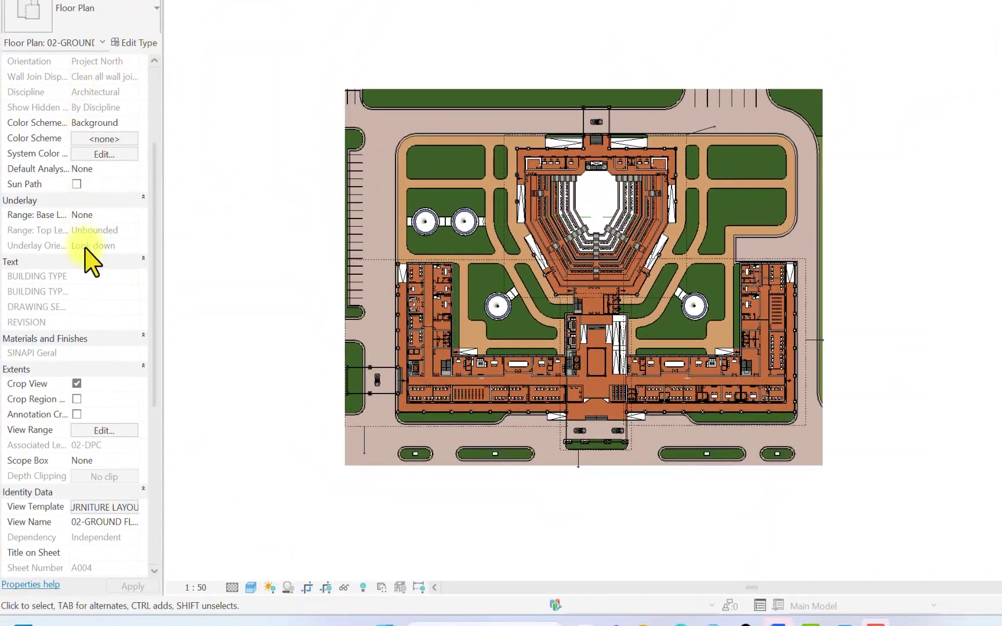
pyautogui.scroll(-3, 88, 252)
pyautogui.scroll(-3, 93, 279)
pyautogui.scroll(-2, 103, 342)
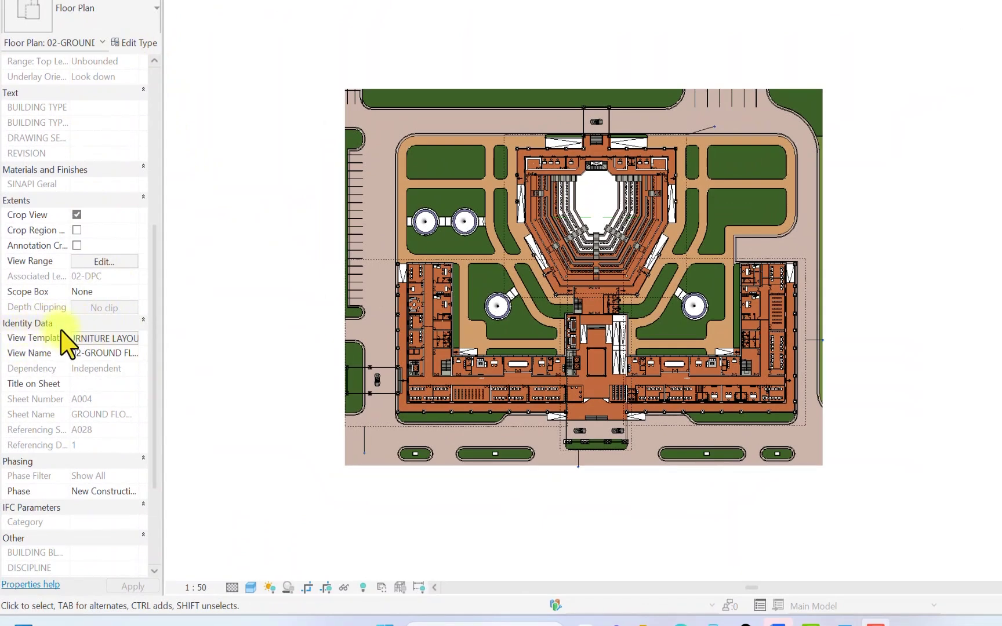
pyautogui.click(128, 339)
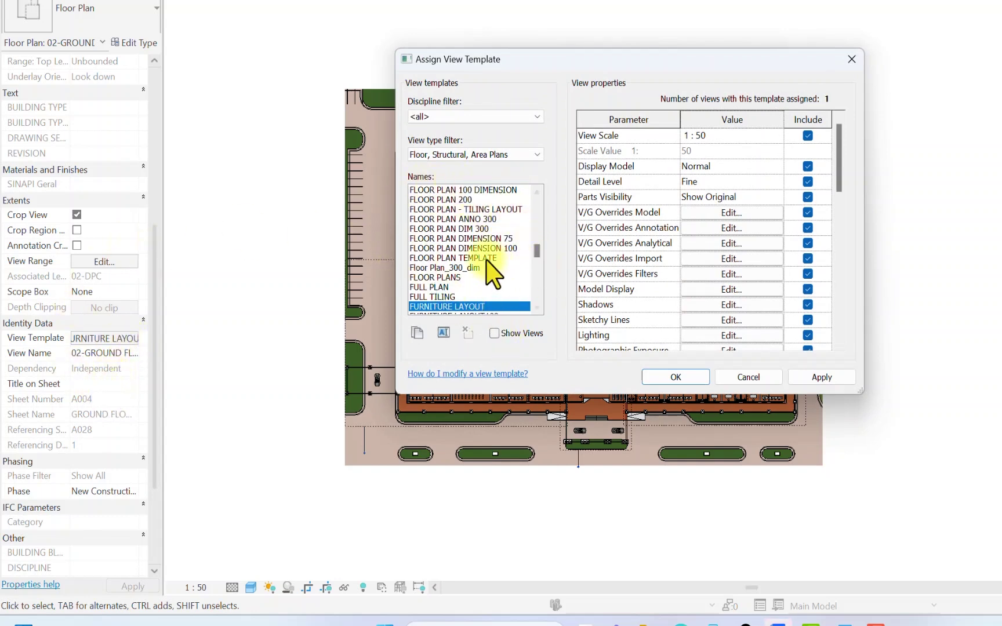
pyautogui.scroll(3, 473, 226)
pyautogui.scroll(-2, 464, 227)
pyautogui.scroll(-3, 452, 229)
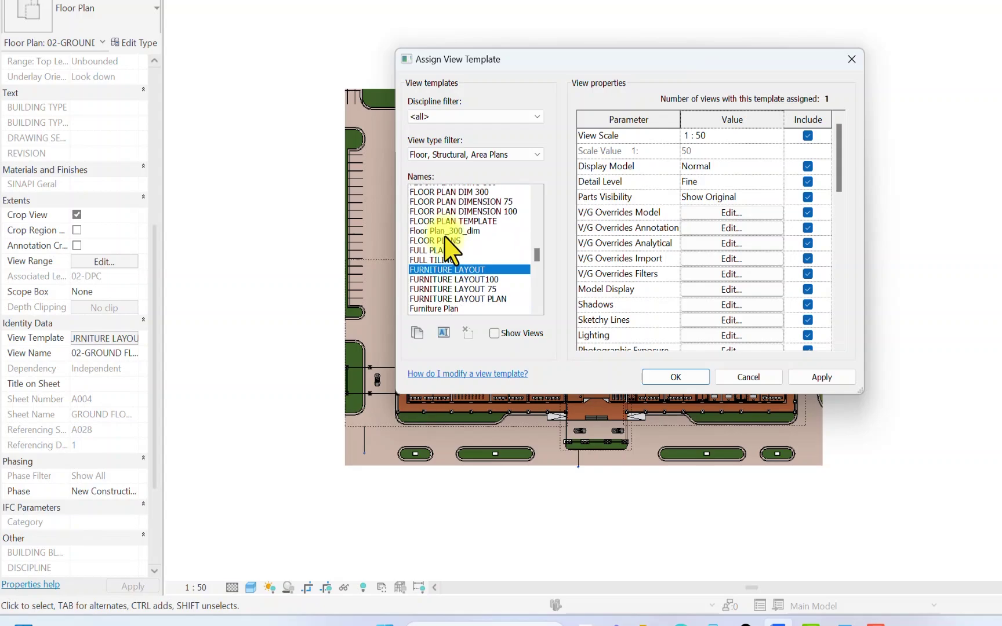
pyautogui.scroll(-2, 435, 215)
pyautogui.scroll(7, 440, 220)
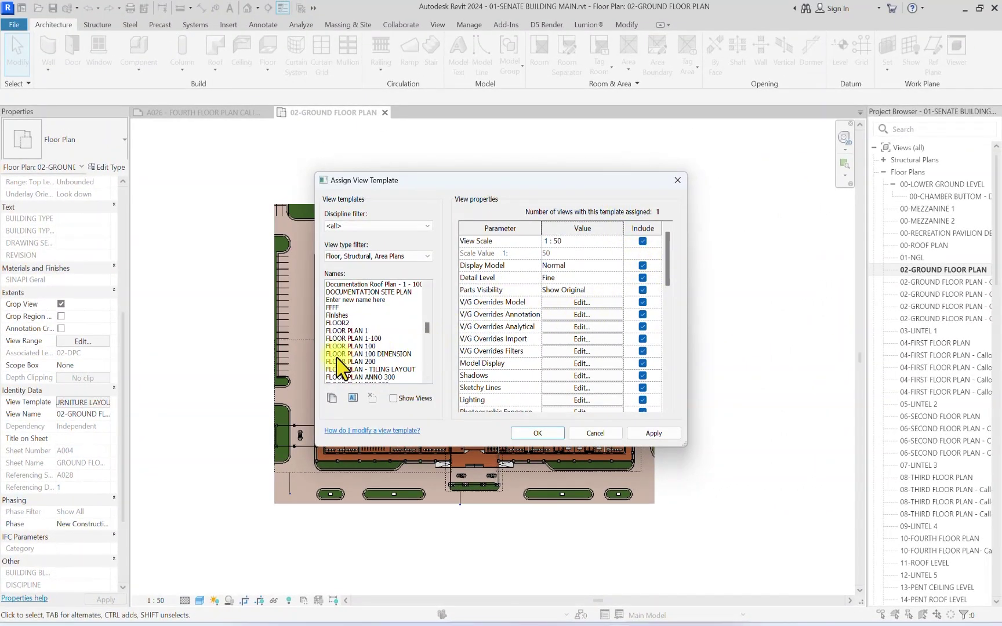
pyautogui.scroll(5, 342, 368)
pyautogui.click(677, 180)
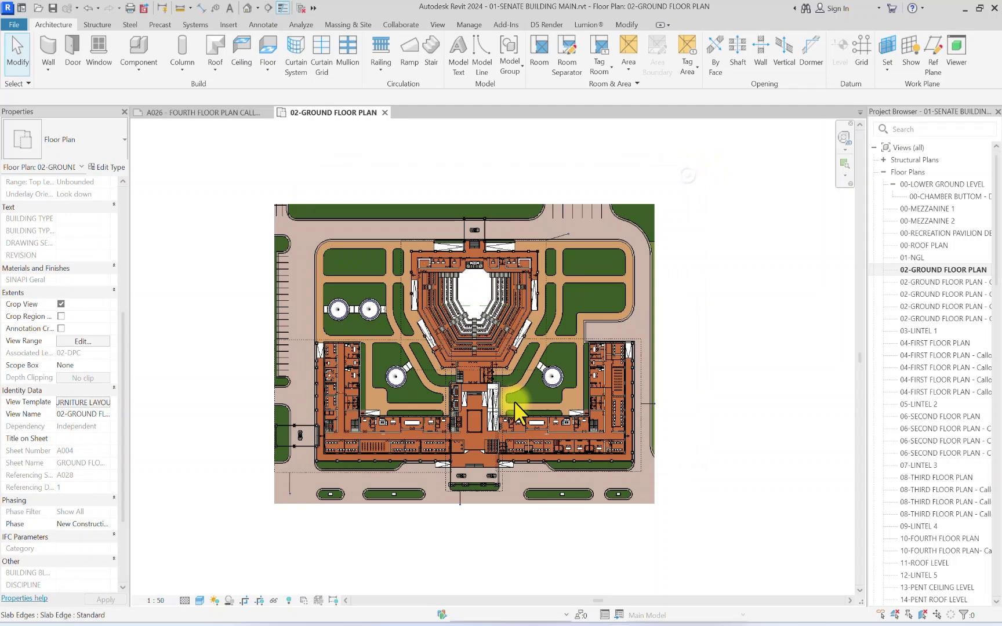
# Step: Assign <None> as the ground floor plan's view template and confirm
pyautogui.scroll(3, 498, 399)
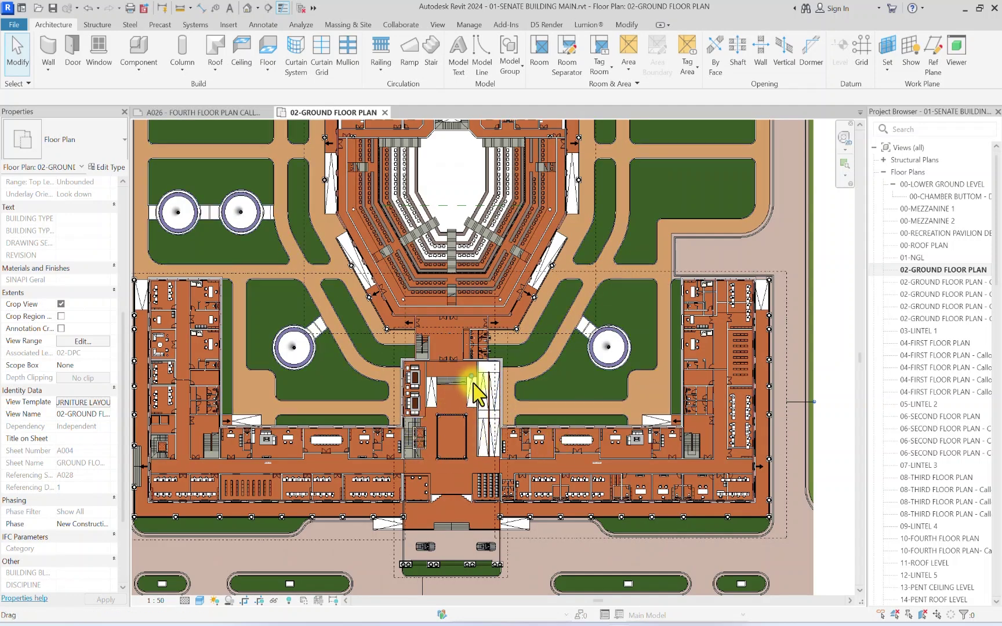
pyautogui.click(107, 402)
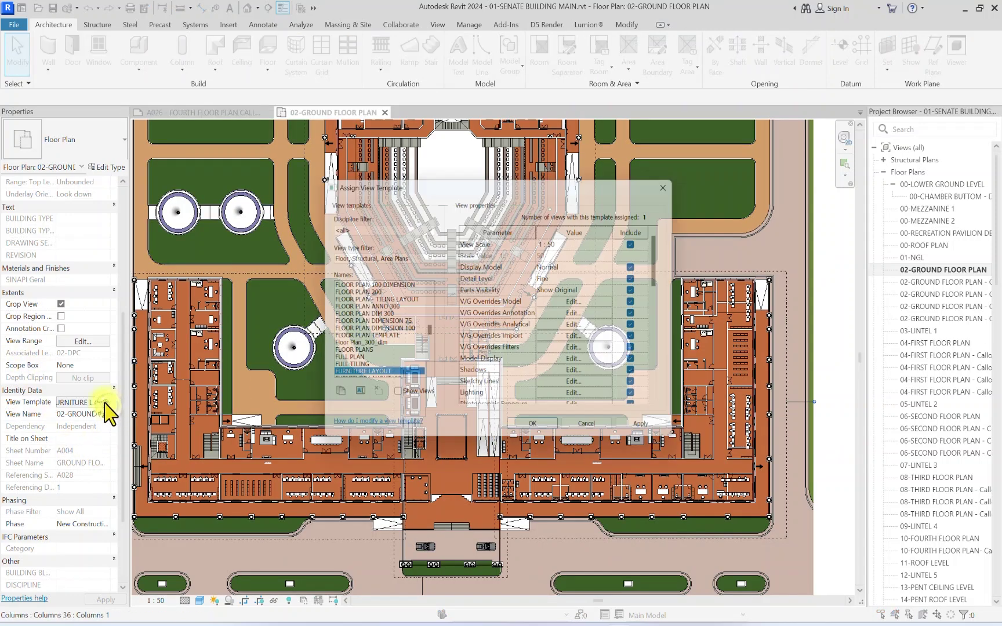
pyautogui.scroll(5, 376, 331)
pyautogui.scroll(5, 359, 314)
pyautogui.scroll(5, 348, 299)
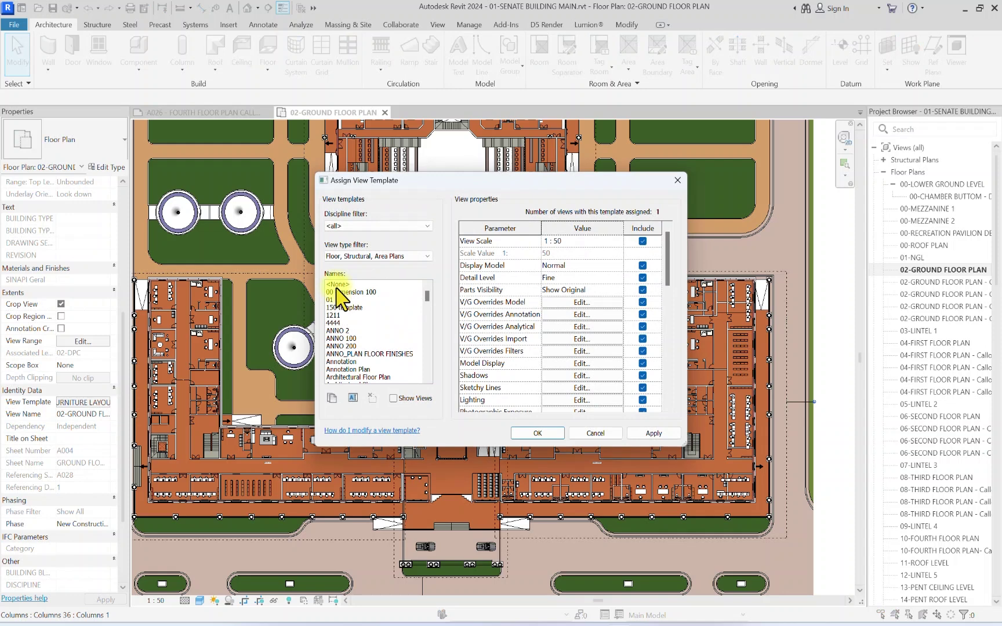
pyautogui.click(335, 284)
pyautogui.click(525, 434)
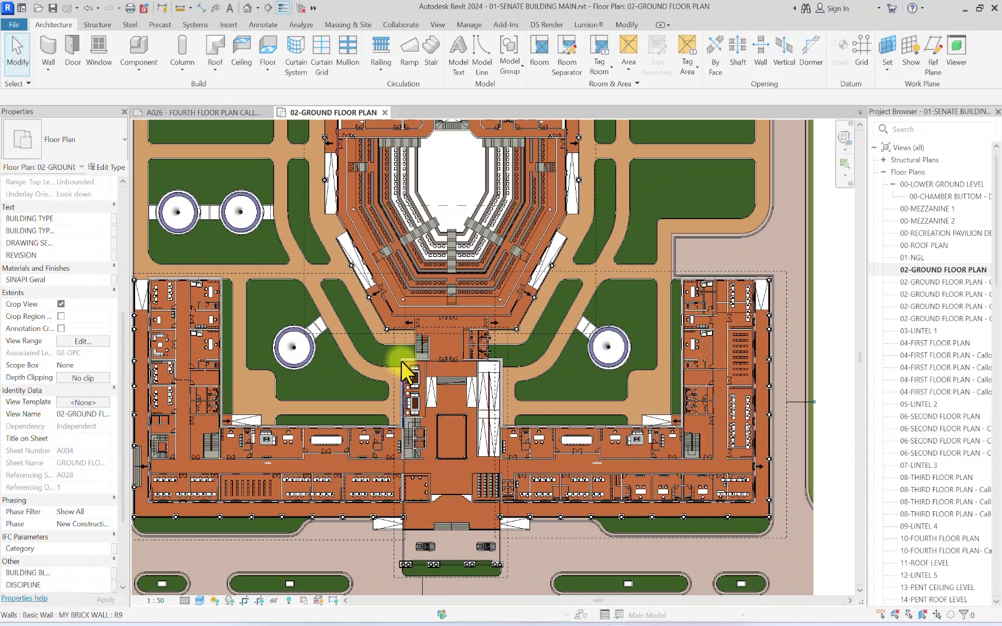
# Step: Reveal hidden elements, unhide the SECTION-CC section's category in view, then turn revealing off
pyautogui.scroll(-2, 400, 360)
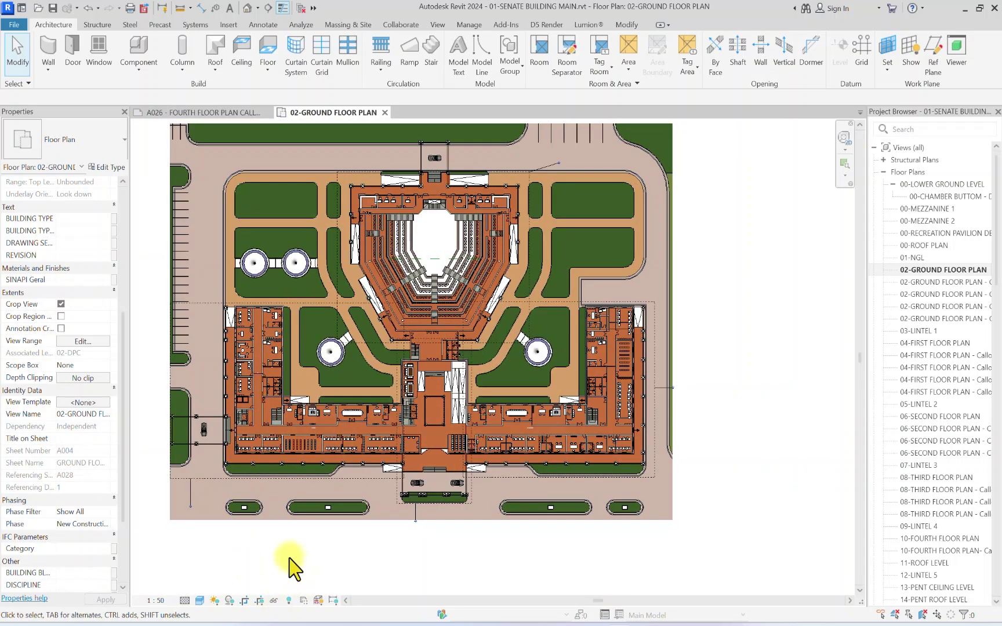
pyautogui.click(289, 602)
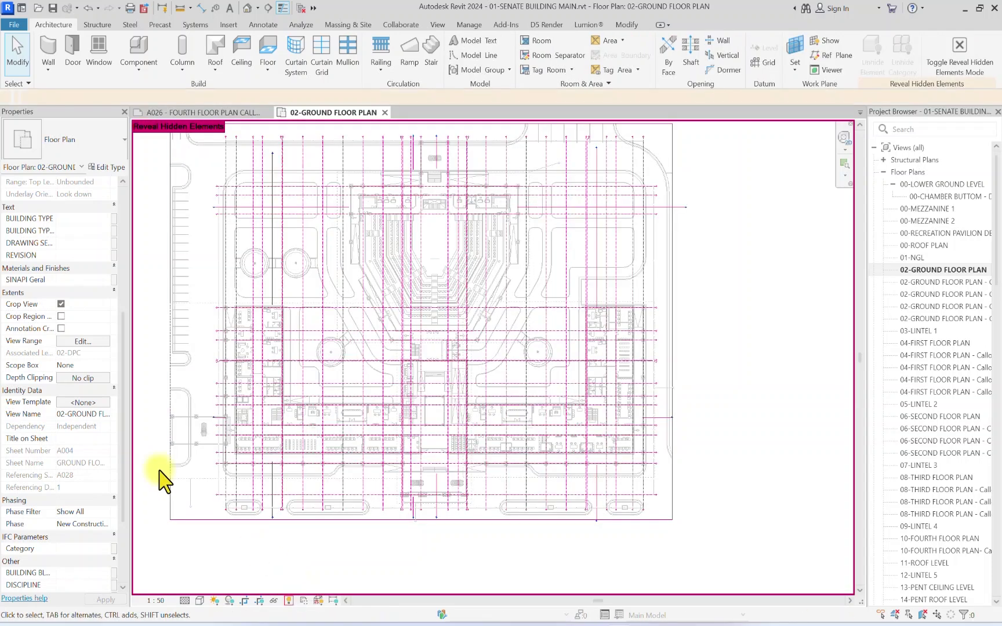
pyautogui.scroll(2, 286, 488)
pyautogui.scroll(3, 246, 509)
pyautogui.scroll(2, 242, 500)
pyautogui.click(240, 506)
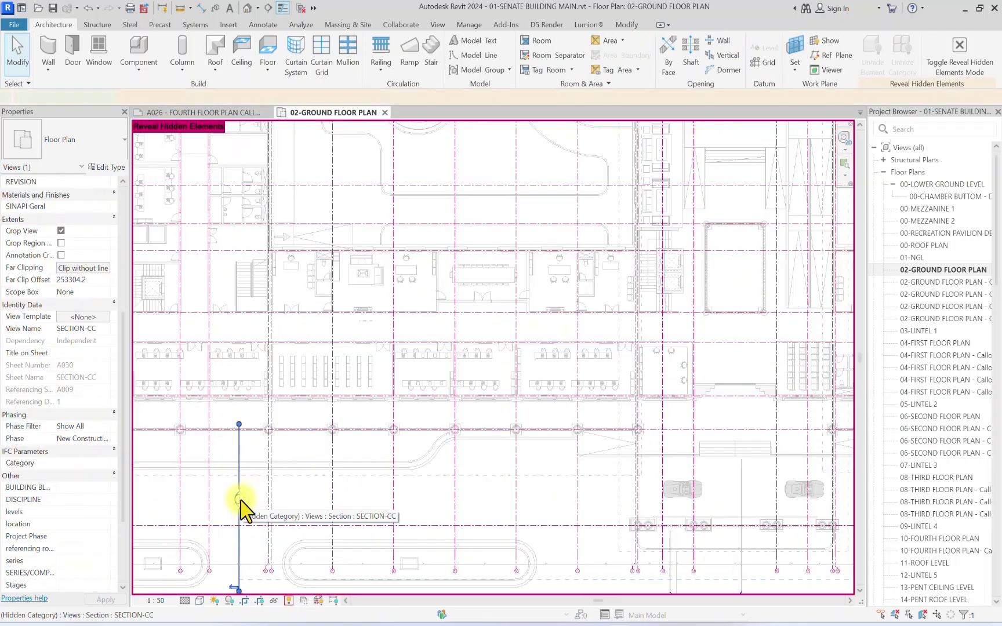
pyautogui.rightClick(239, 506)
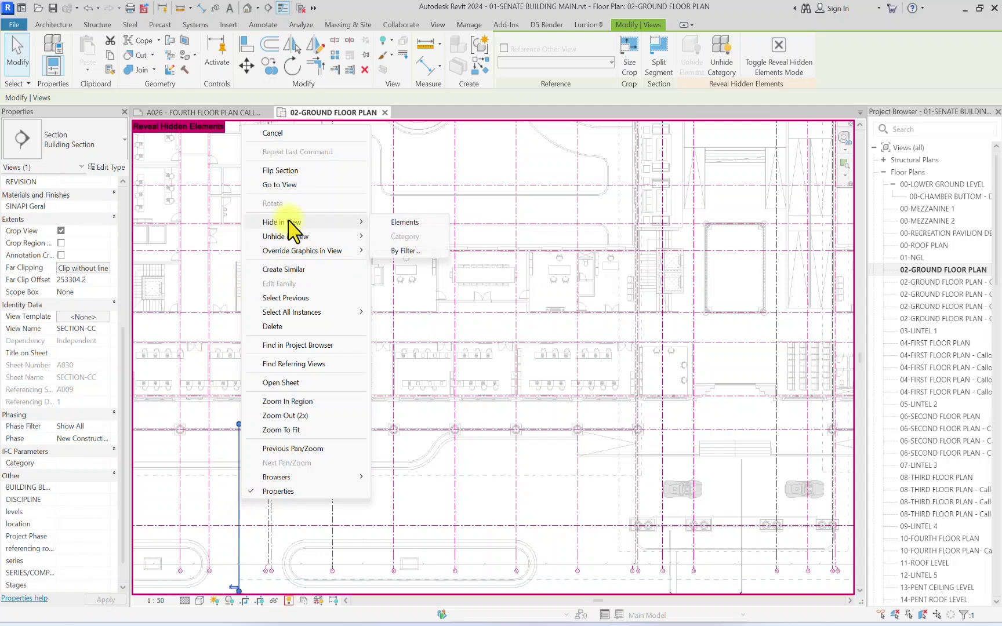
pyautogui.moveTo(286, 236)
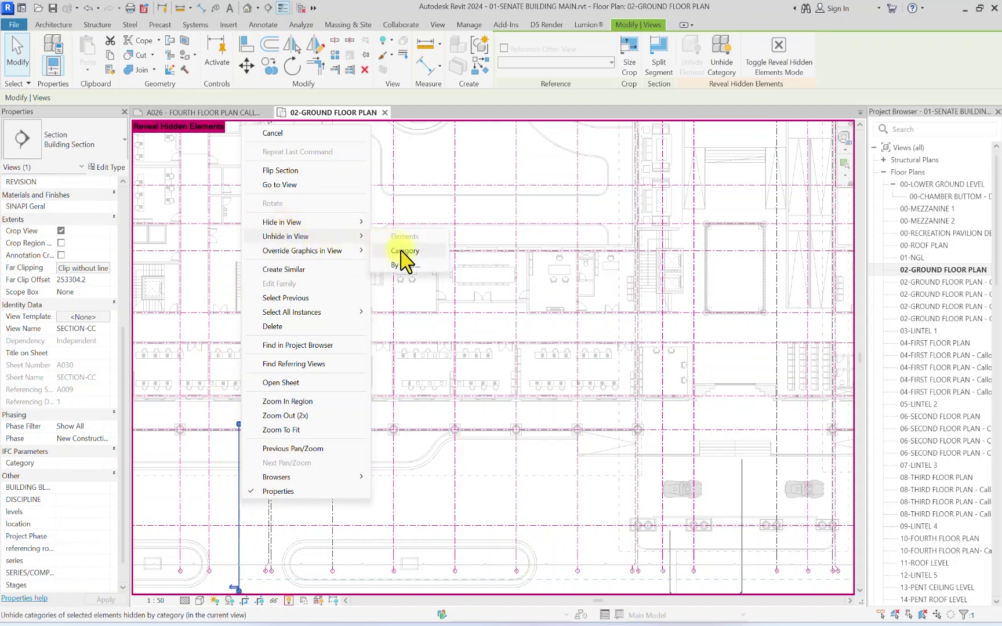
pyautogui.click(404, 250)
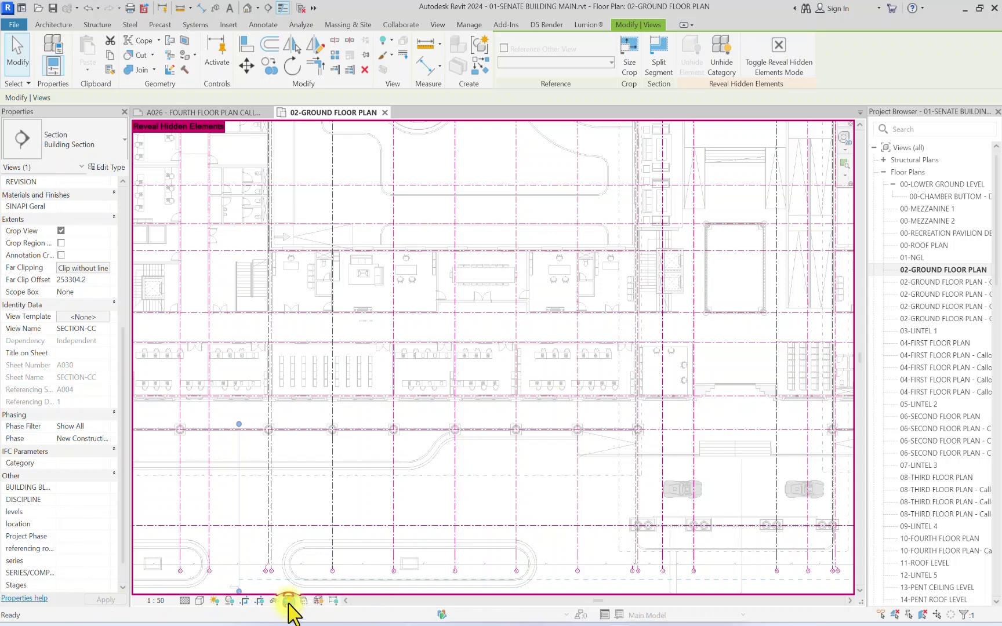
pyautogui.click(288, 602)
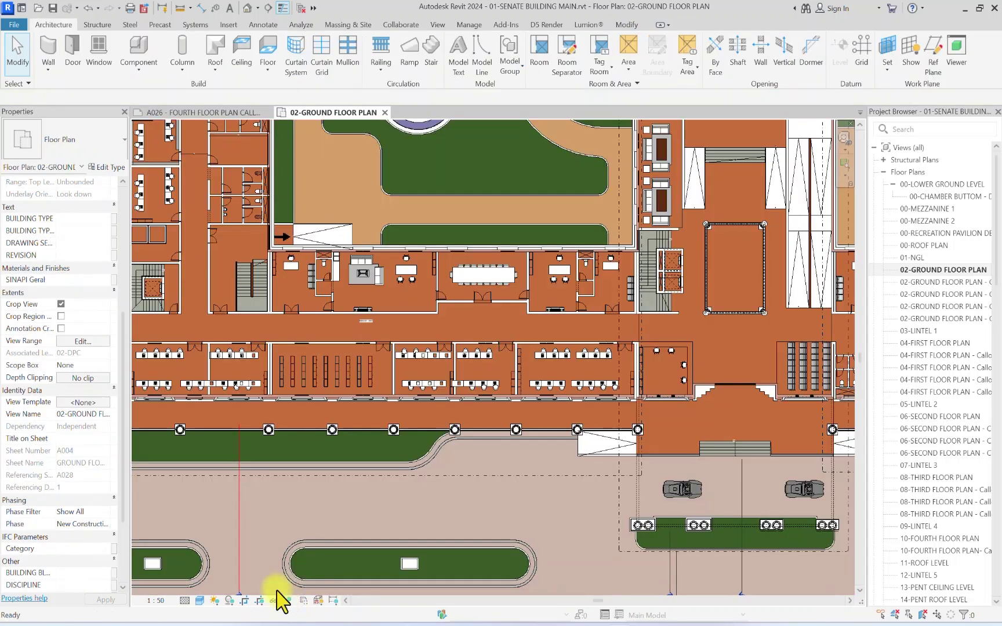
# Step: Change the ground floor plan's View Scale from 1:50 to 1:1000
pyautogui.scroll(-4, 279, 474)
pyautogui.scroll(1, 279, 474)
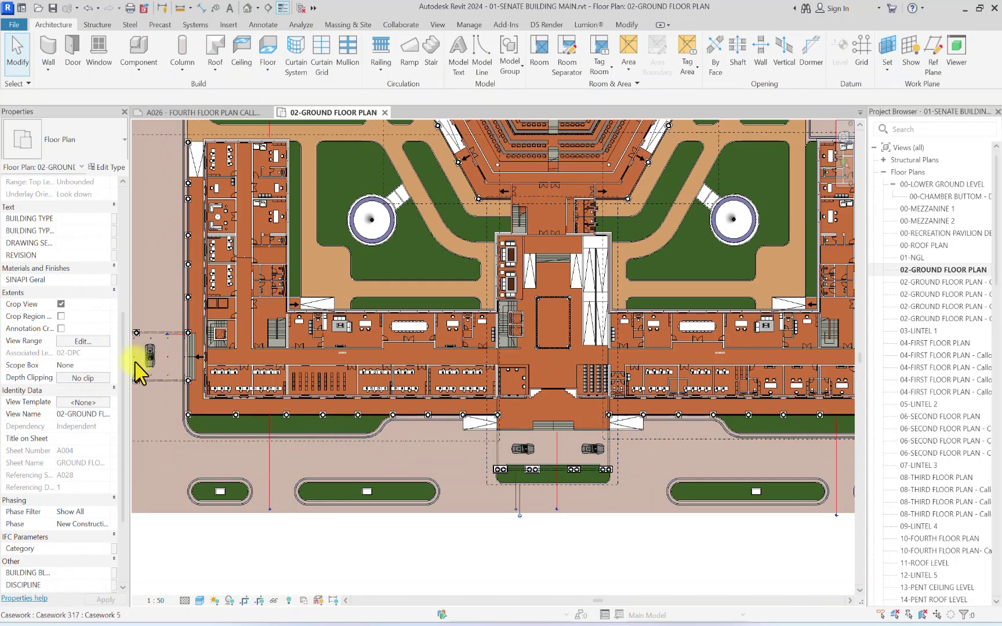
pyautogui.scroll(-2, 467, 289)
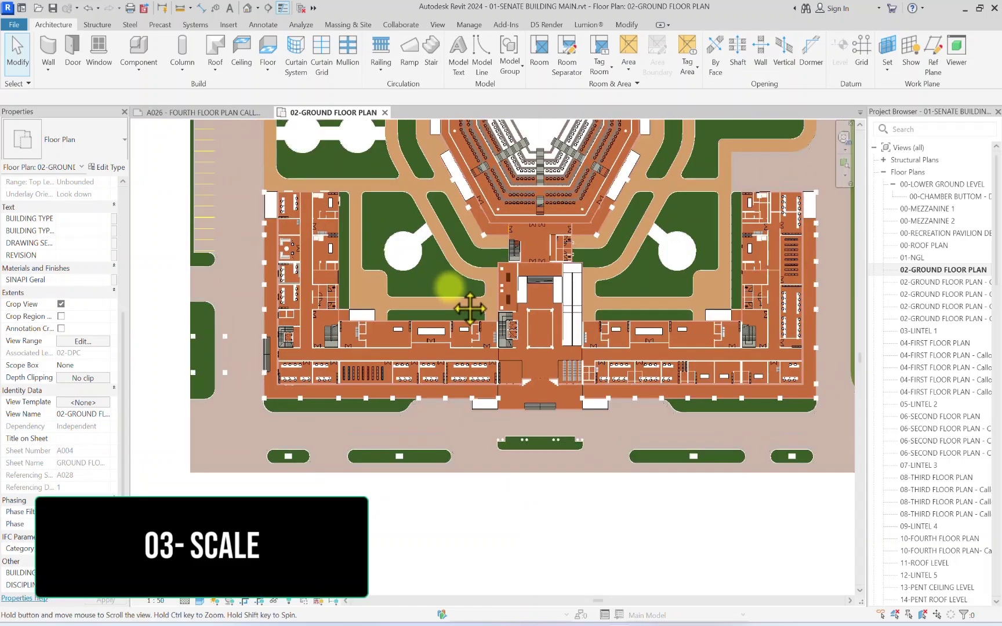
pyautogui.scroll(2, 464, 560)
pyautogui.scroll(1, 450, 557)
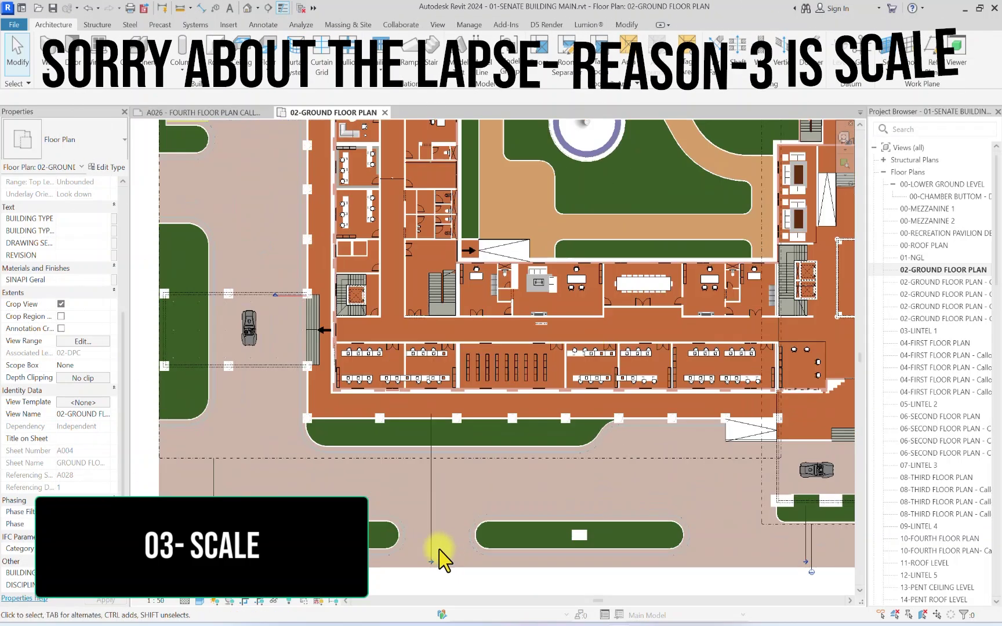
pyautogui.scroll(1, 447, 525)
pyautogui.scroll(2, 464, 475)
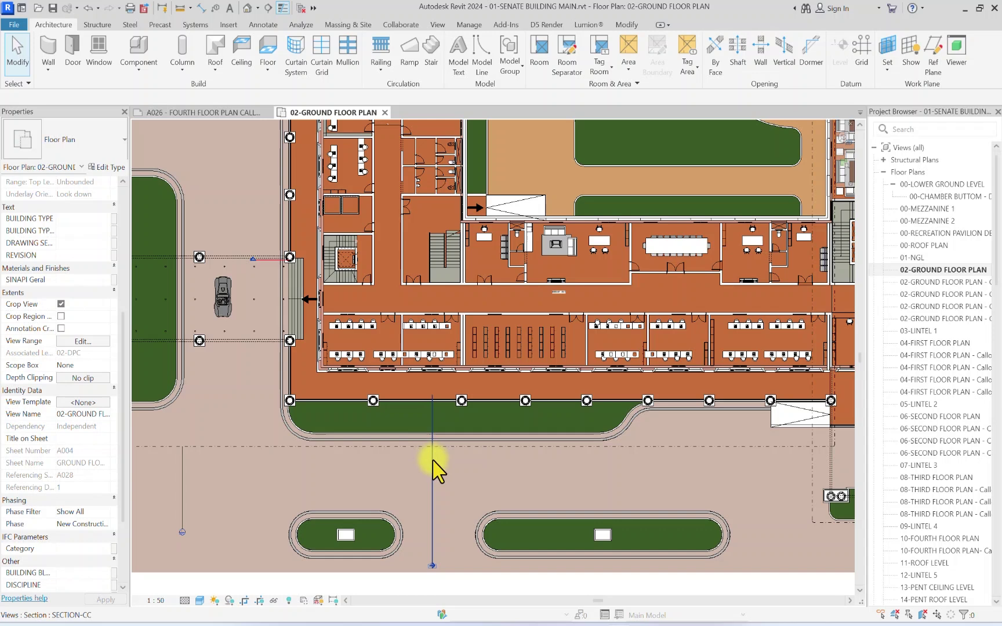
pyautogui.scroll(5, 113, 272)
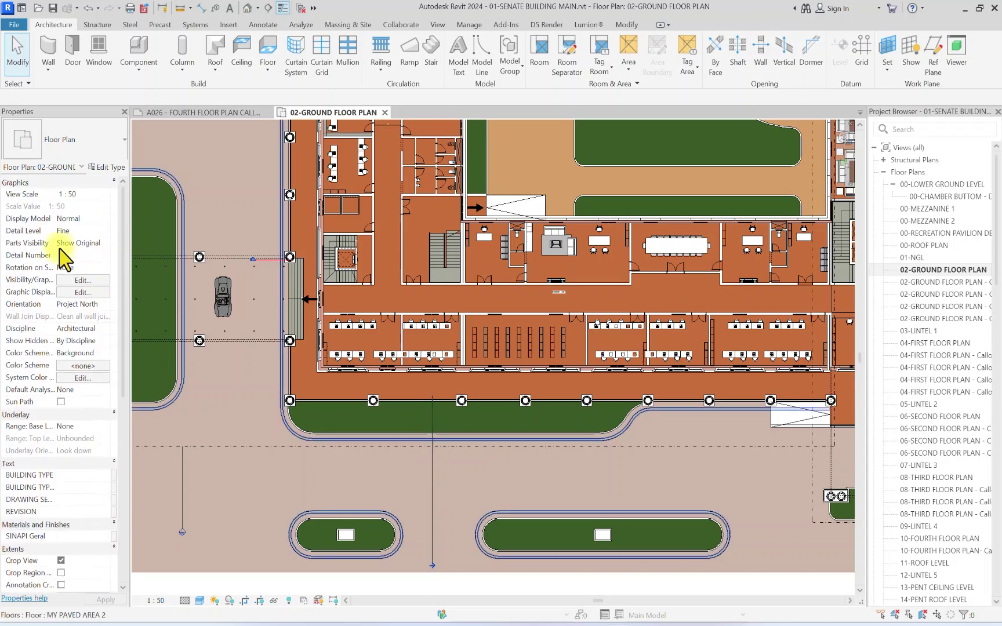
pyautogui.click(103, 195)
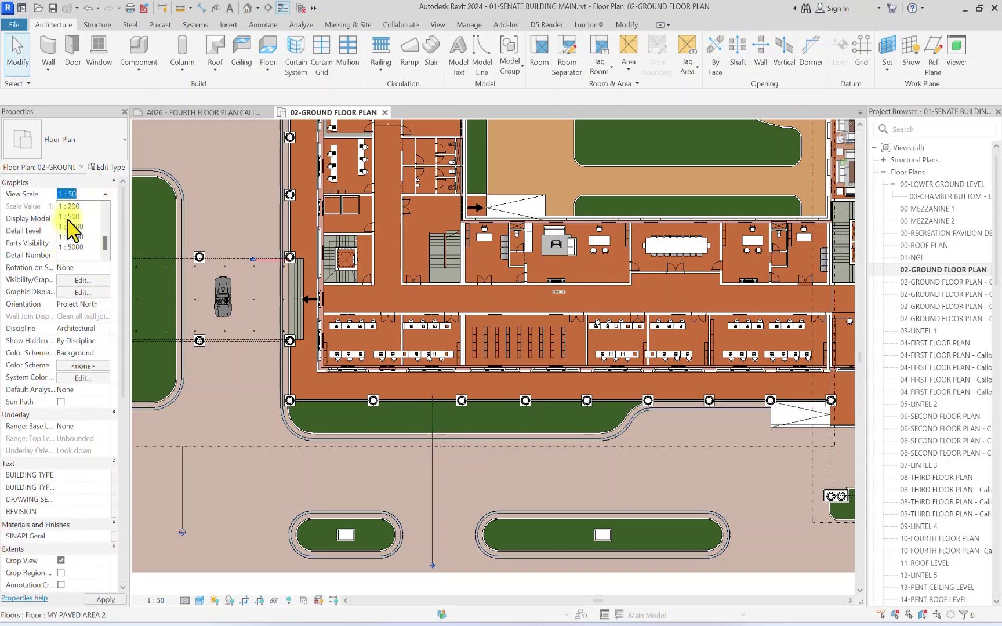
pyautogui.click(76, 227)
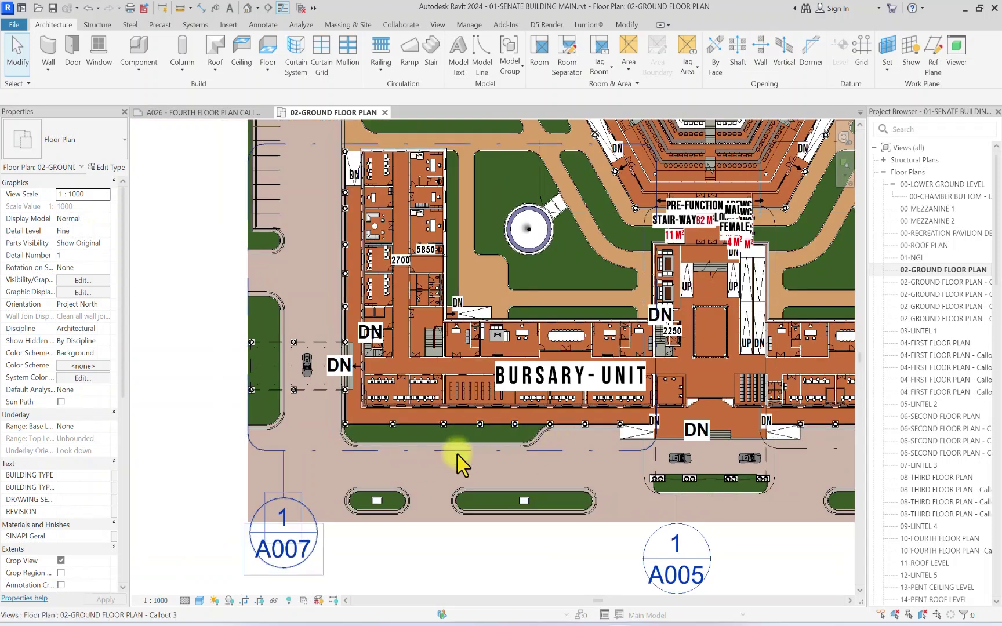
pyautogui.scroll(-2, 394, 481)
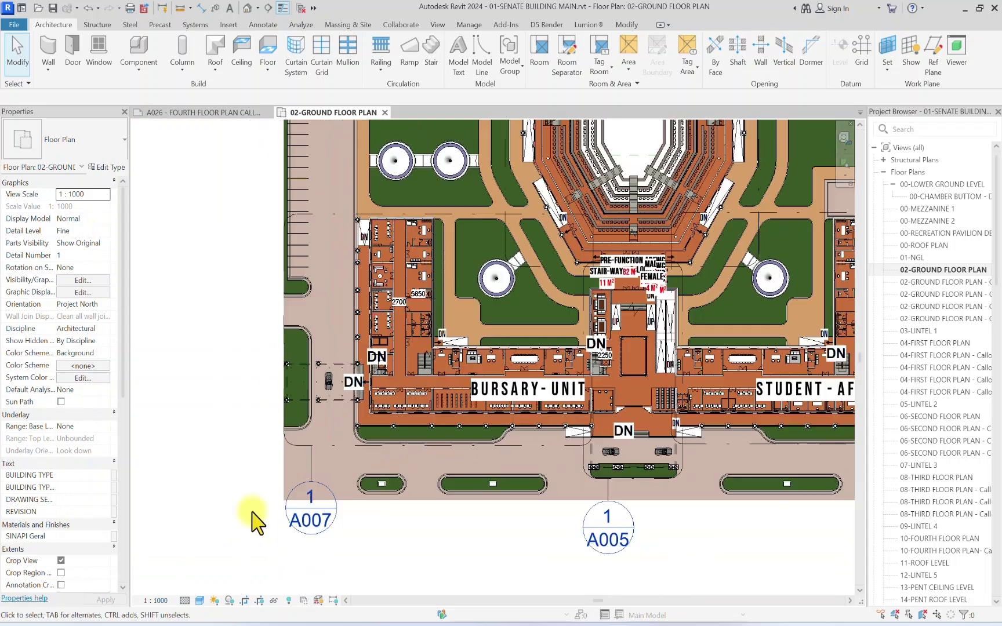
# Step: Check the plan with Reveal Hidden Elements, then set the View Scale to 1:100
pyautogui.click(291, 604)
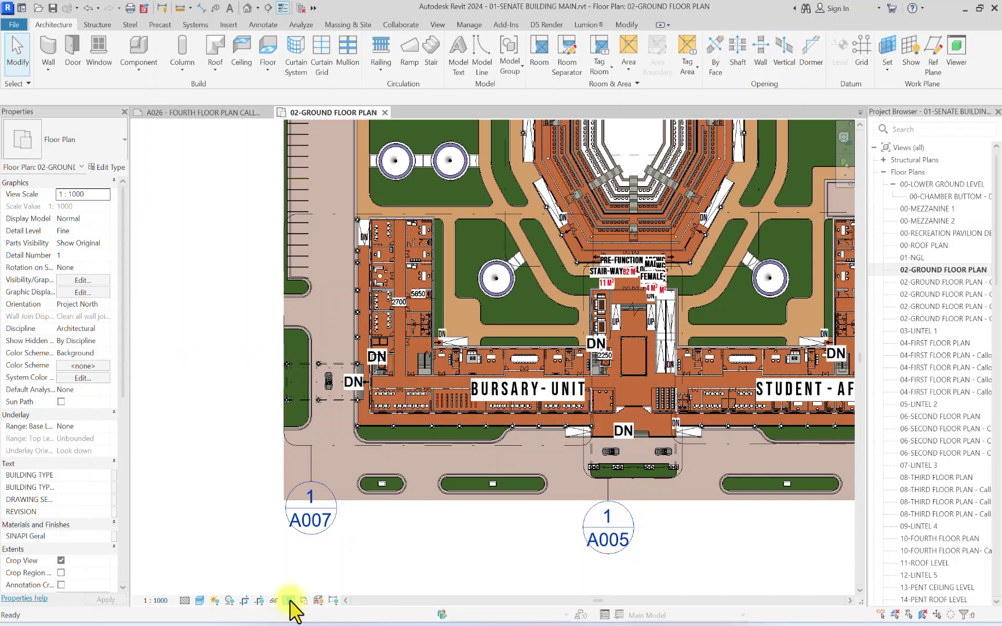
pyautogui.click(290, 601)
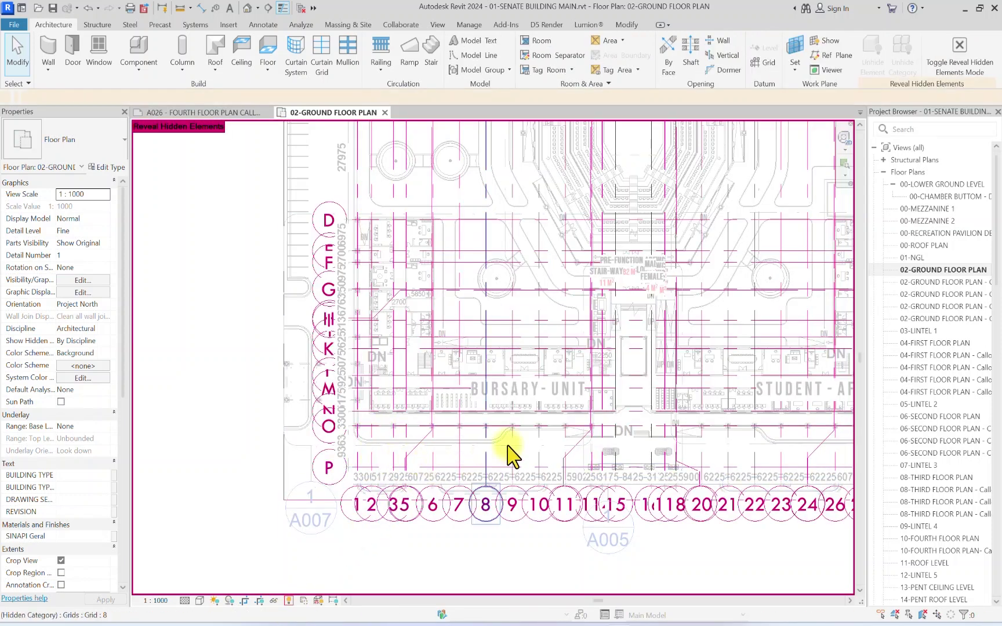
pyautogui.click(289, 601)
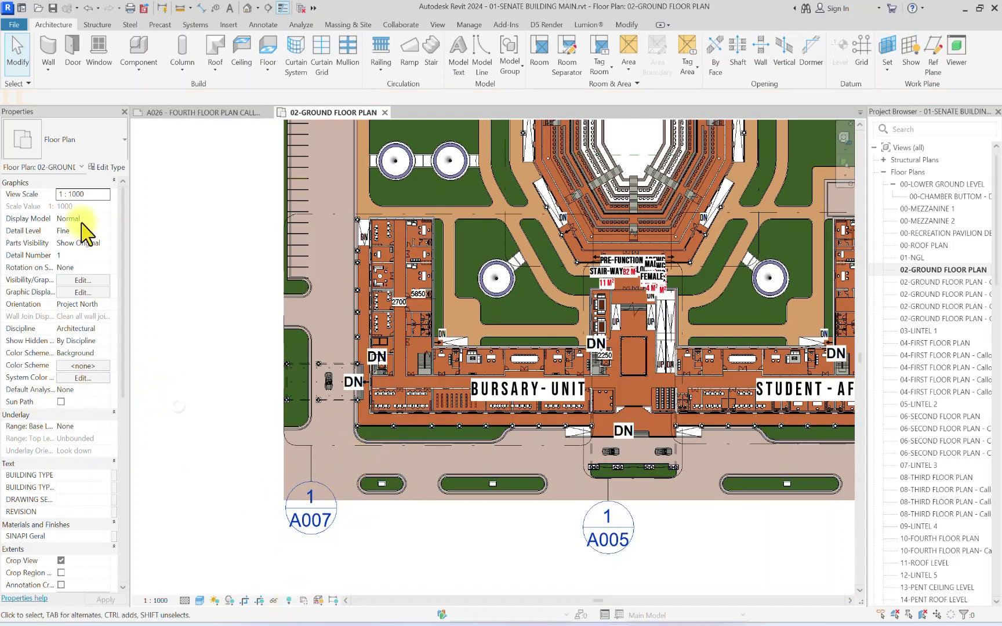
pyautogui.click(105, 195)
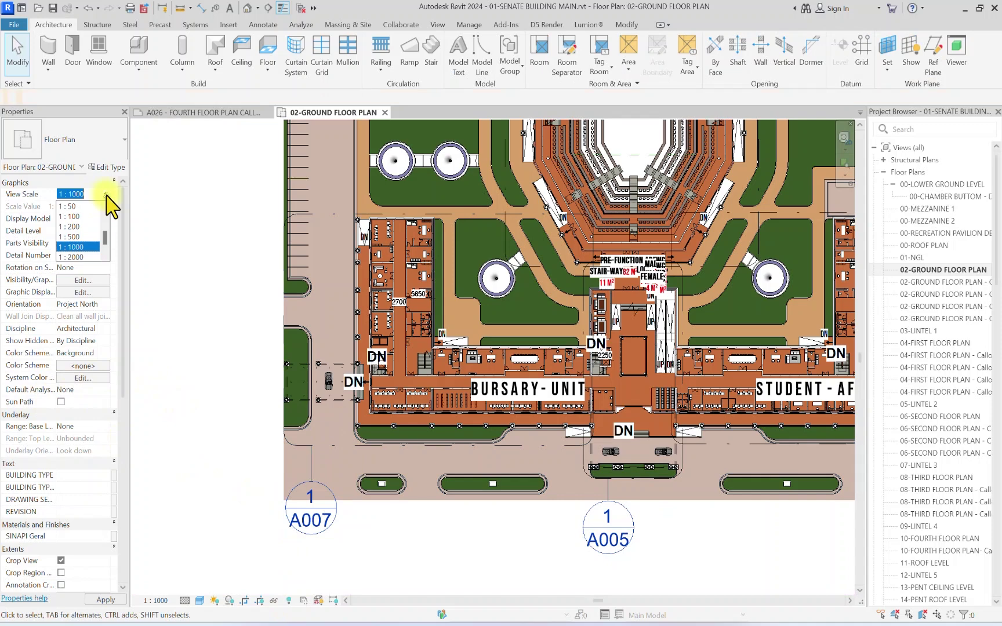
pyautogui.click(79, 216)
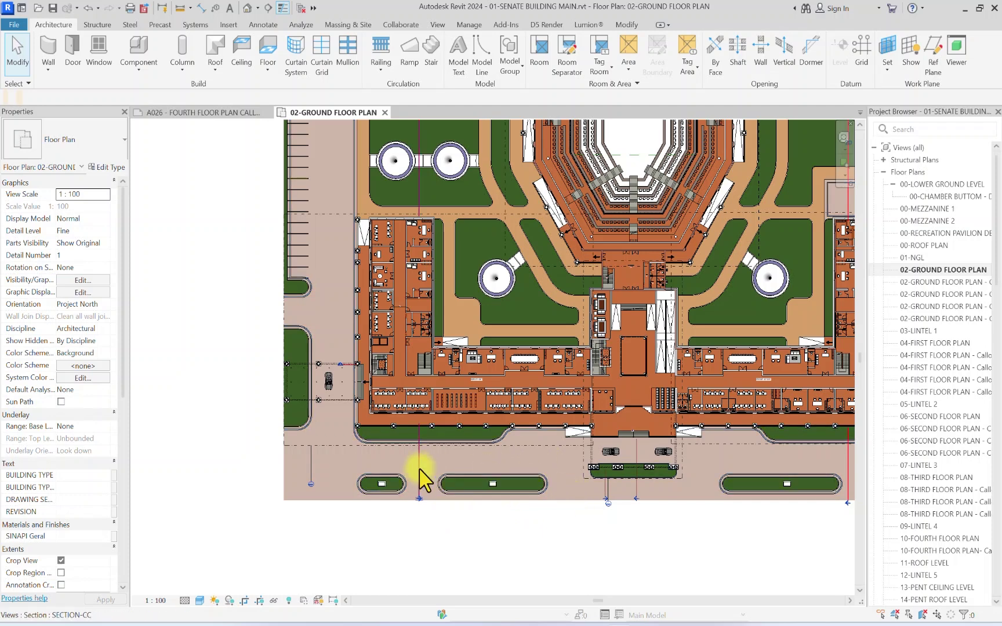
# Step: Select all six sections visible in view and set their hide-at-scale to 1:5000
pyautogui.moveTo(348, 439); pyautogui.dragTo(311, 447, button='middle')
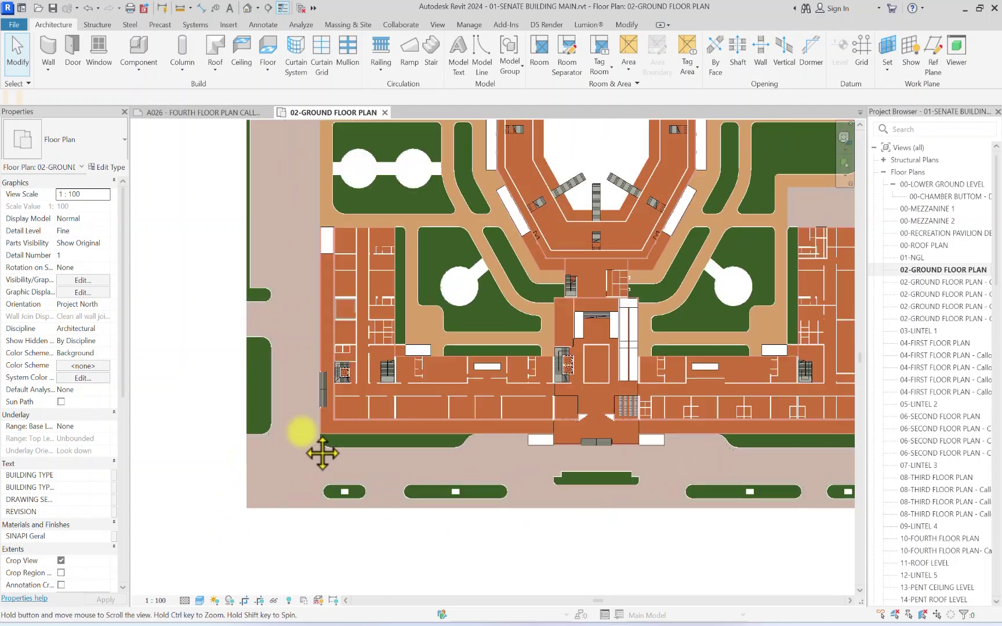
pyautogui.click(379, 473)
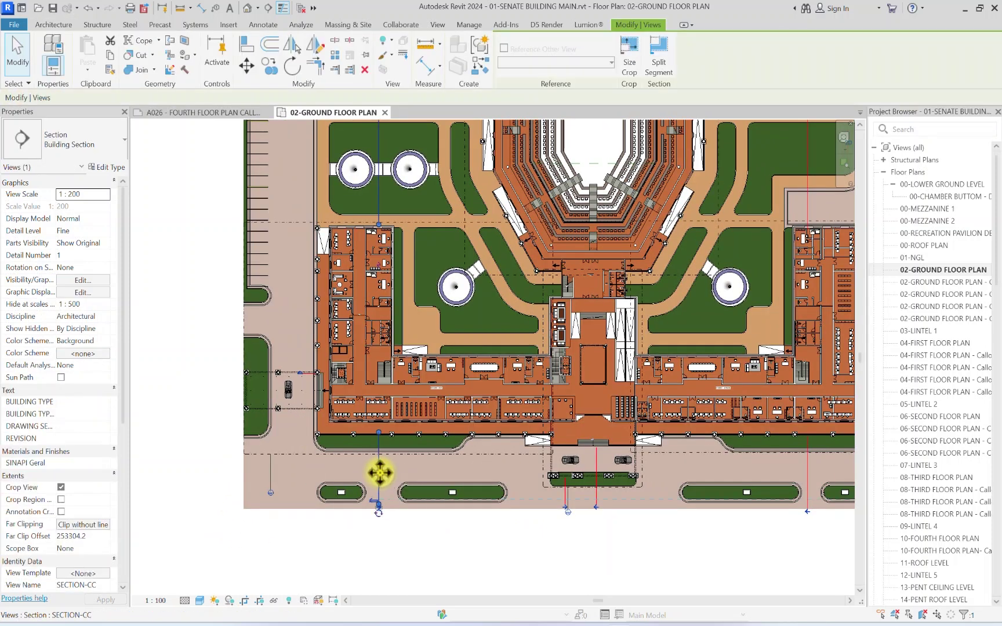
pyautogui.rightClick(379, 473)
pyautogui.moveTo(430, 284)
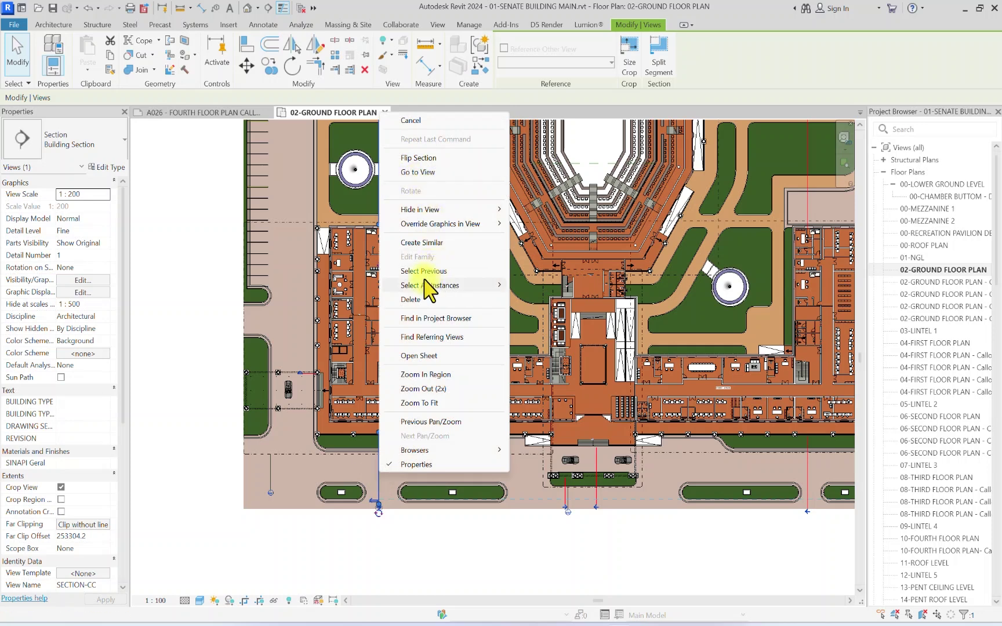
pyautogui.click(548, 285)
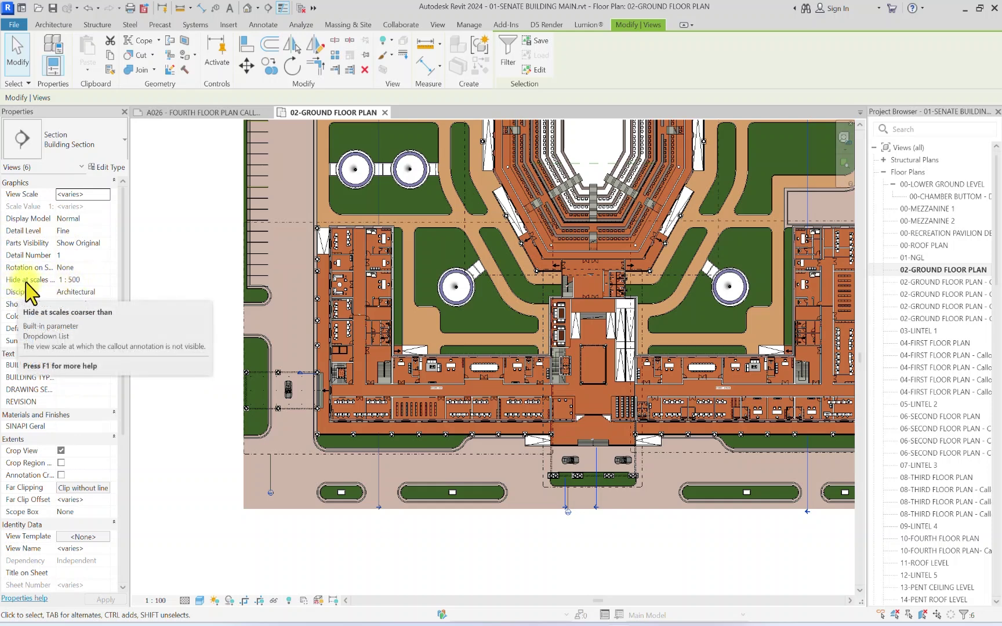
pyautogui.click(106, 281)
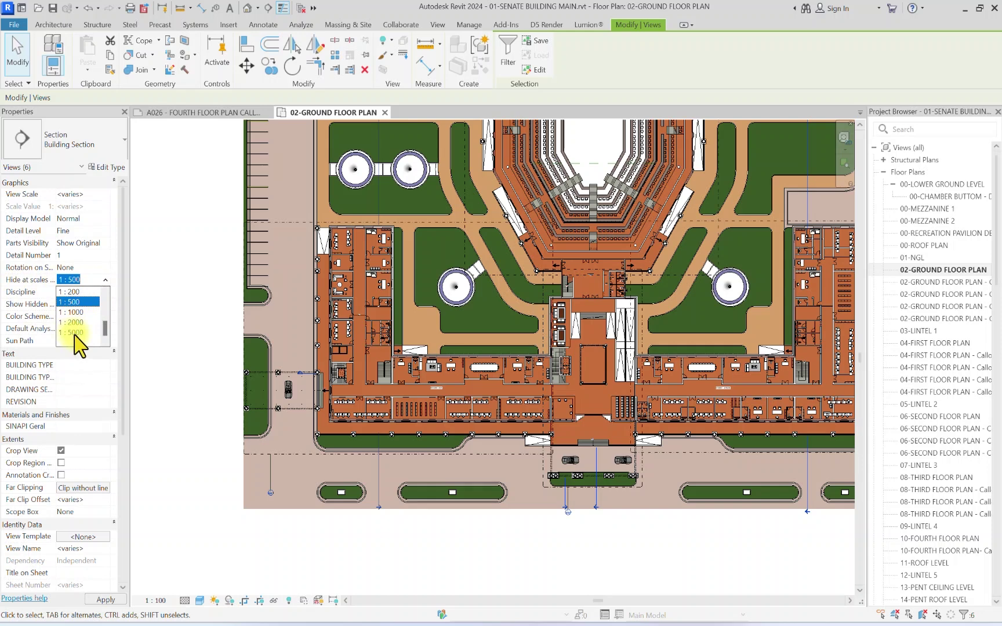
pyautogui.click(72, 332)
pyautogui.scroll(-1, 326, 363)
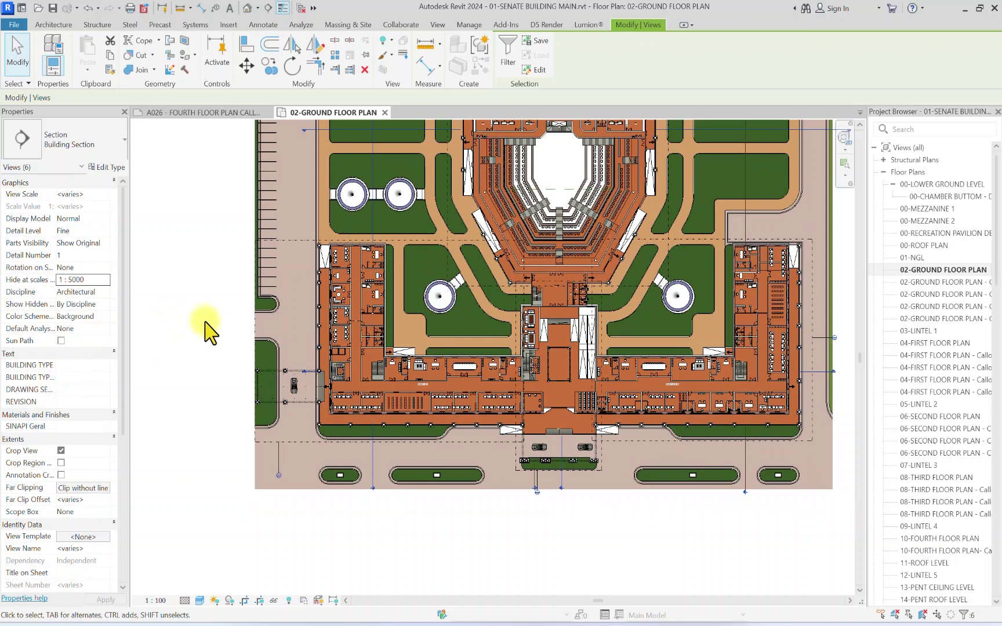
pyautogui.click(203, 330)
# Step: Set the View Scale to 1:2000 and check SECTION-CC's hide scale, then deselect
pyautogui.click(107, 195)
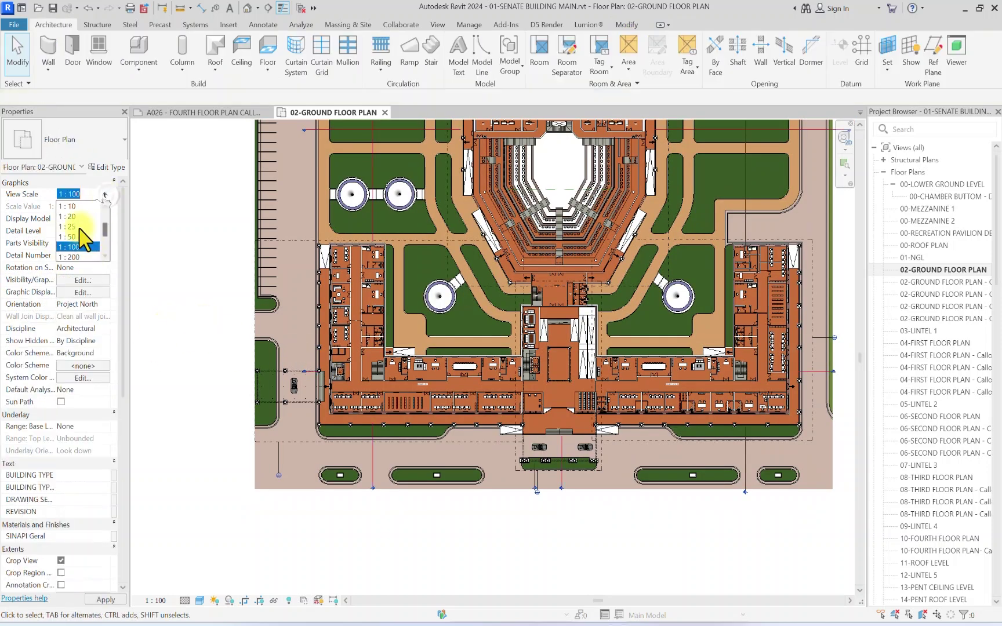
pyautogui.scroll(-3, 80, 229)
pyautogui.click(80, 246)
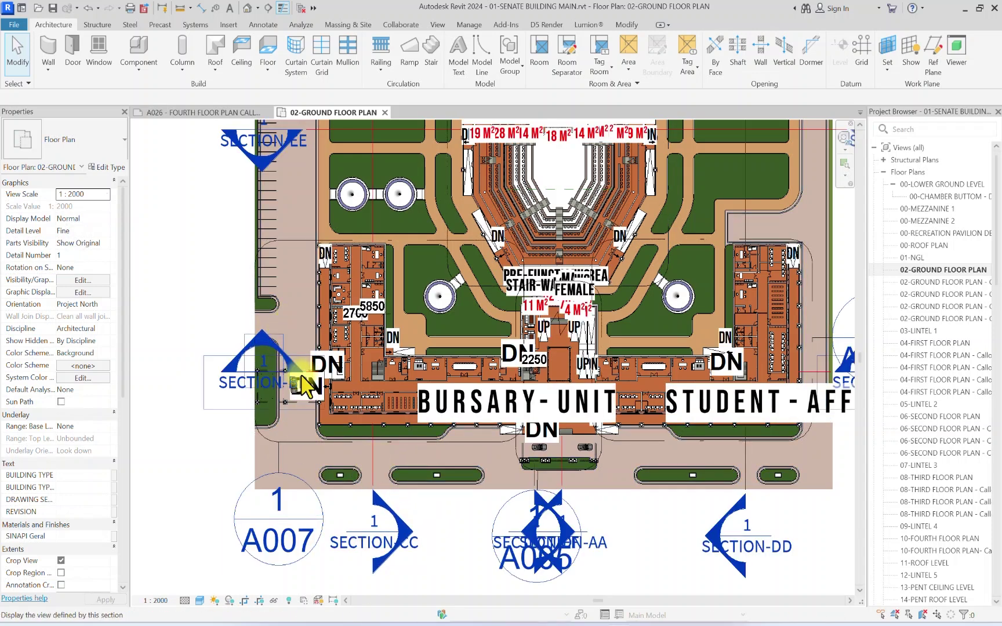
pyautogui.click(373, 214)
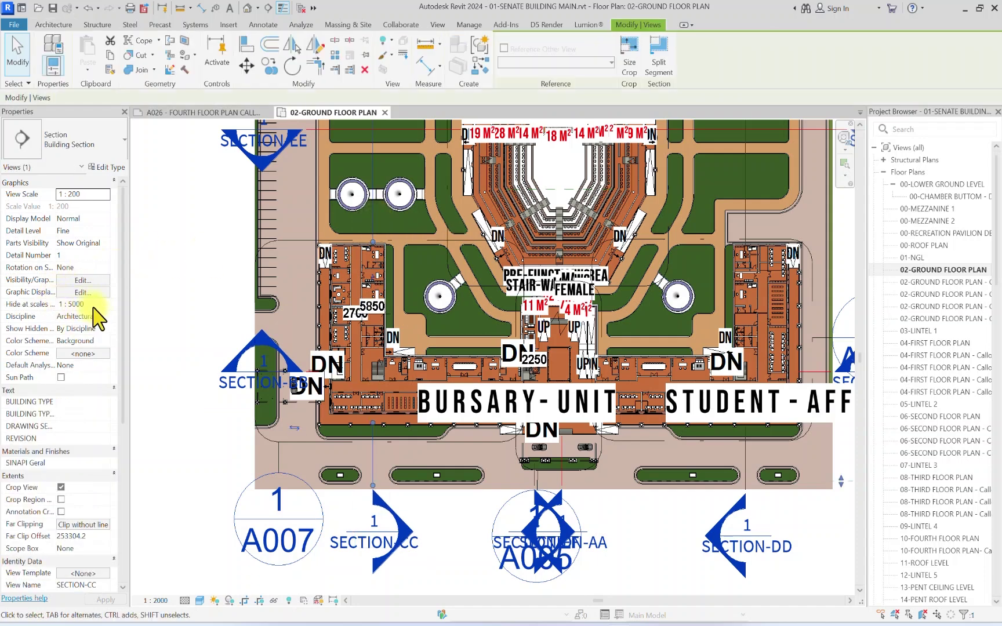
pyautogui.scroll(-2, 296, 346)
pyautogui.scroll(-2, 313, 350)
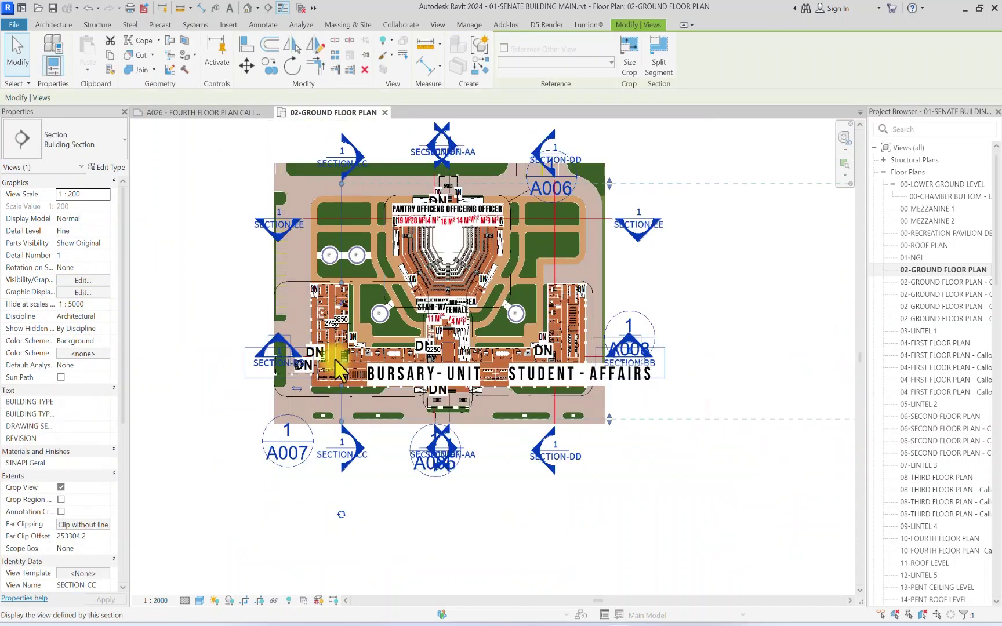
pyautogui.scroll(-1, 352, 320)
pyautogui.click(418, 201)
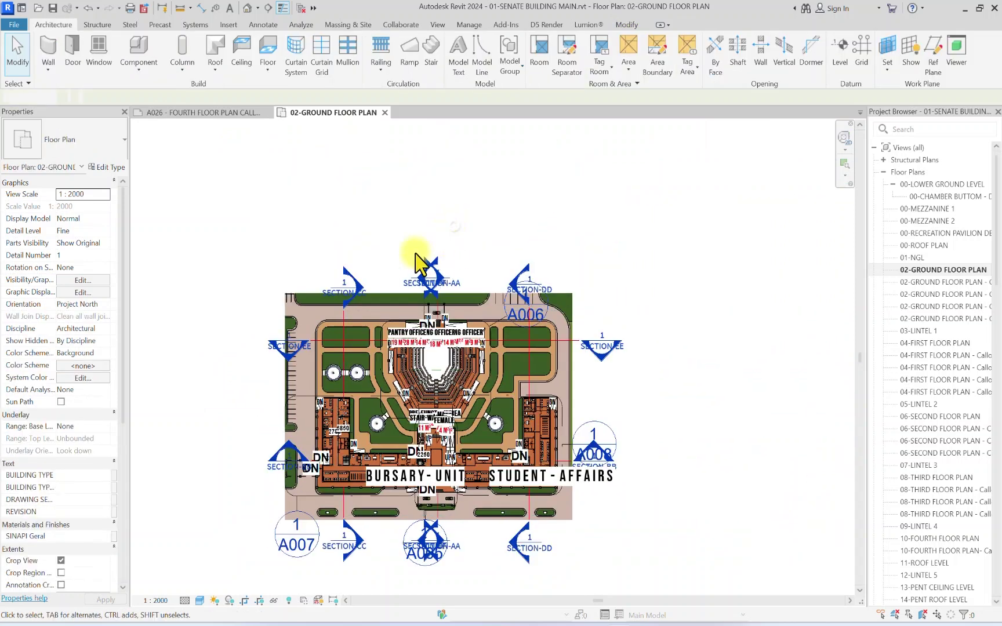